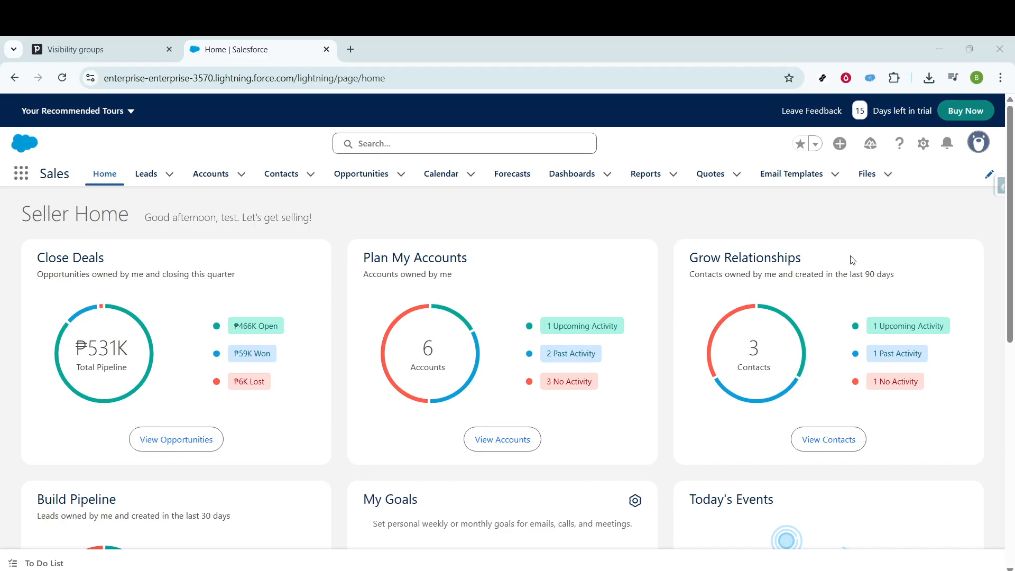
Step: Open Setup and find the Object Manager by searching for "object mana"
{"action": "left_click", "coordinate": [924, 145]}
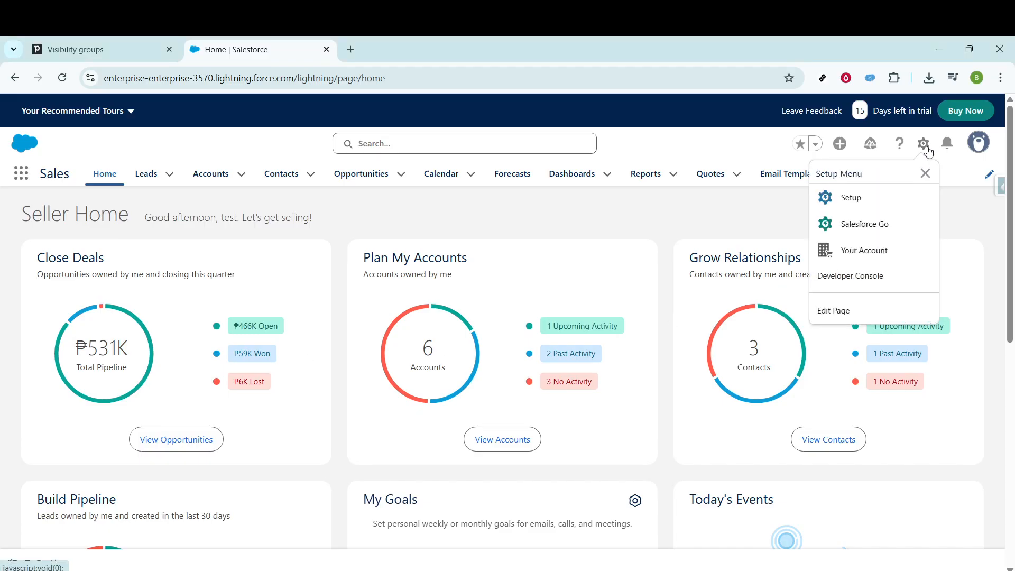
{"action": "left_click", "coordinate": [852, 199]}
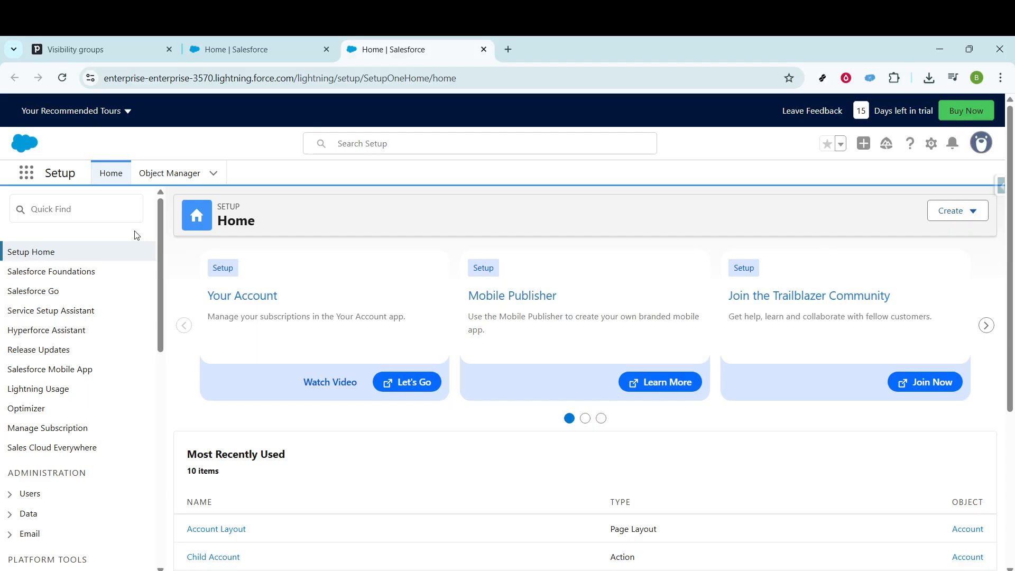
{"action": "left_click", "coordinate": [113, 216]}
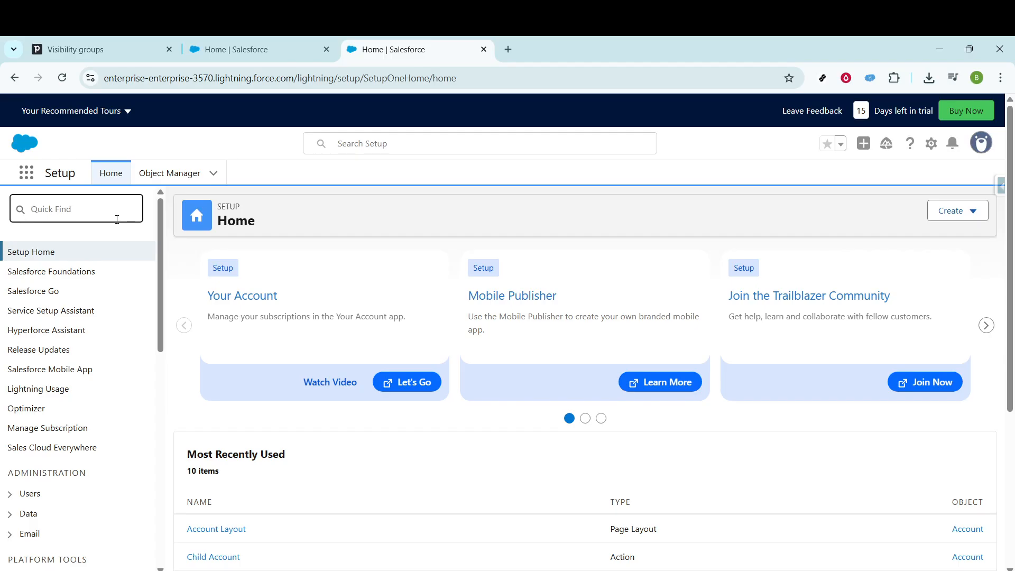
{"action": "type", "text": "object mana"}
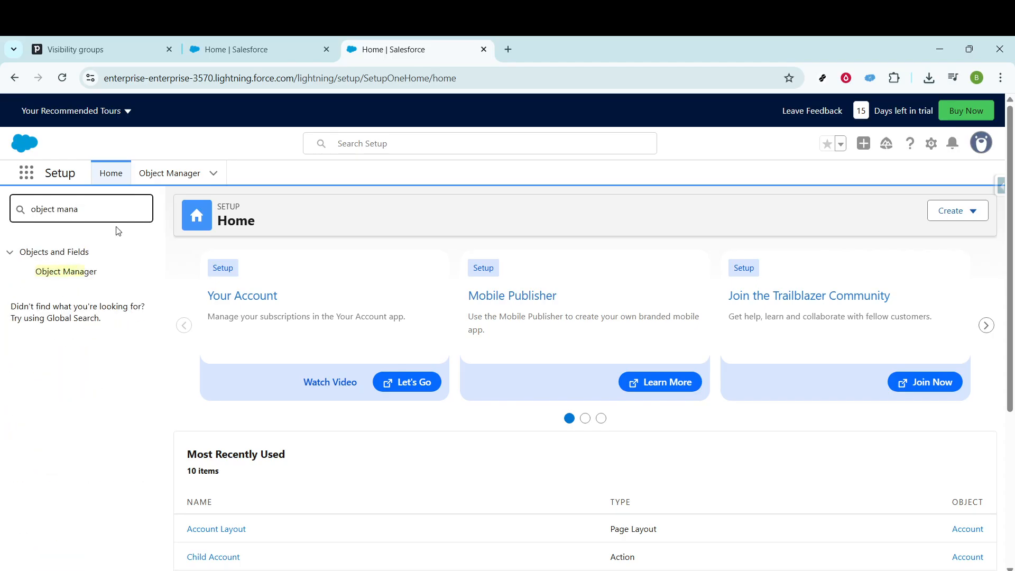
{"action": "left_click", "coordinate": [76, 273]}
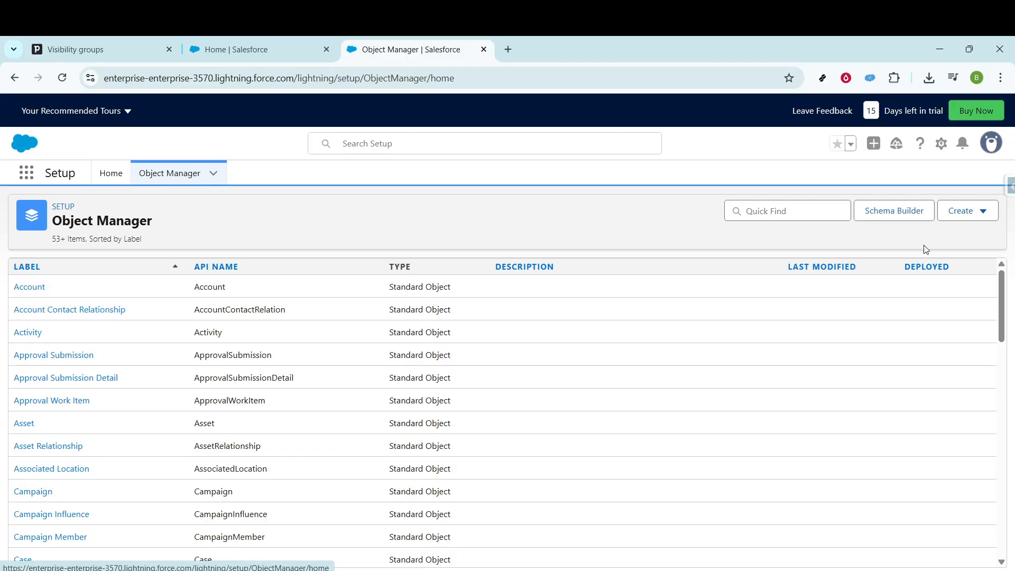
Step: Start a new custom object from scratch with "sample" as both its label and plural label
{"action": "left_click", "coordinate": [978, 212]}
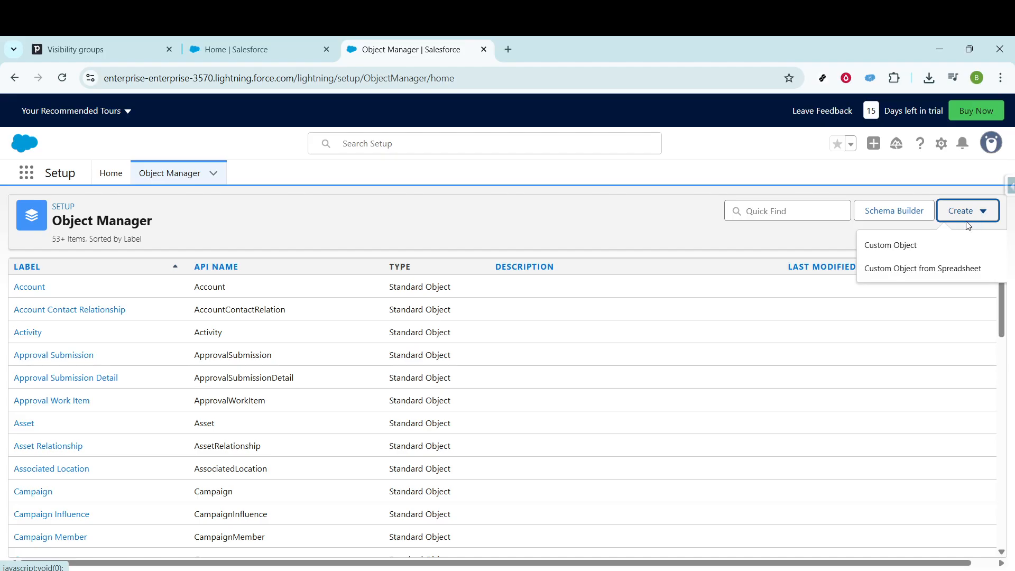
{"action": "left_click", "coordinate": [954, 247]}
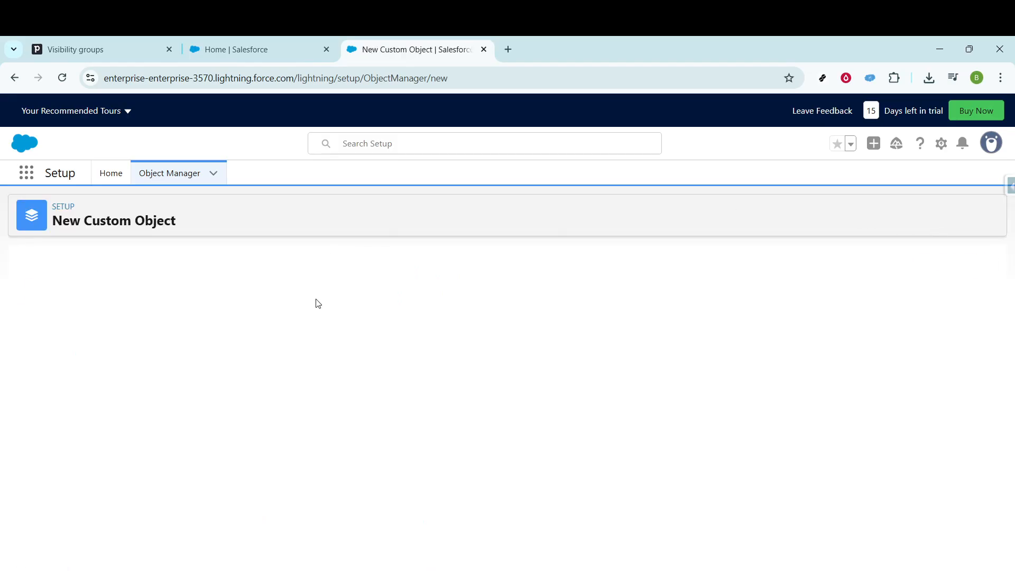
{"action": "scroll", "coordinate": [333, 287], "scroll_direction": "down", "scroll_amount": 1}
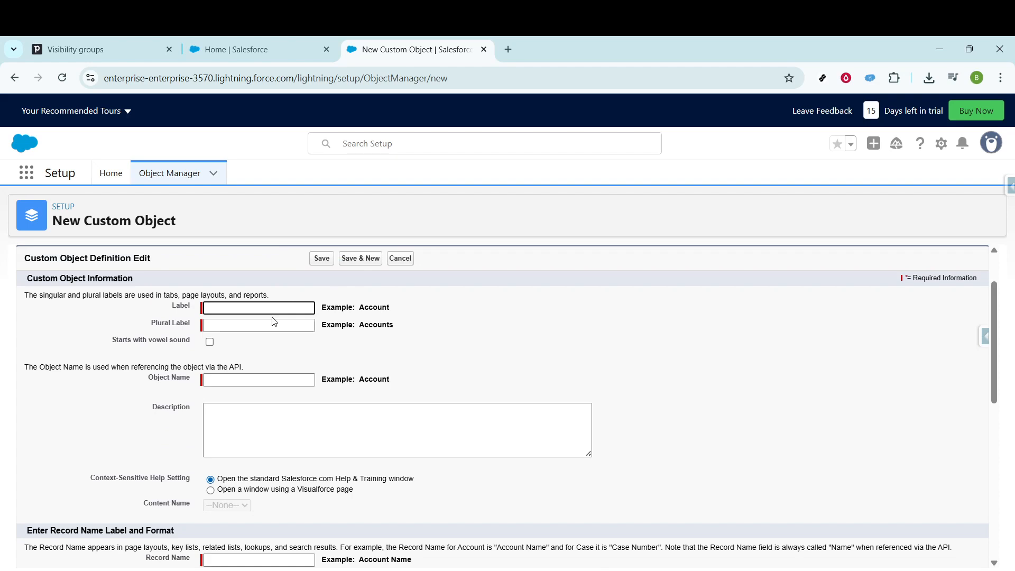
{"action": "type", "text": "sample"}
{"action": "left_click", "coordinate": [253, 320]}
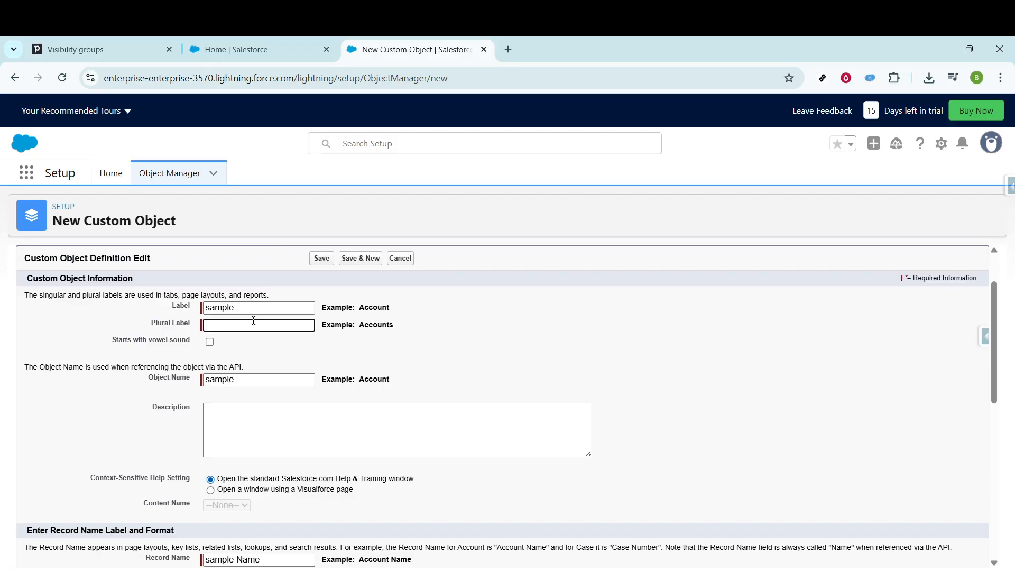
{"action": "type", "text": "sample"}
Step: Review the object name, description and record name settings, keep the defaults, and save the new custom object
{"action": "left_click", "coordinate": [259, 411]}
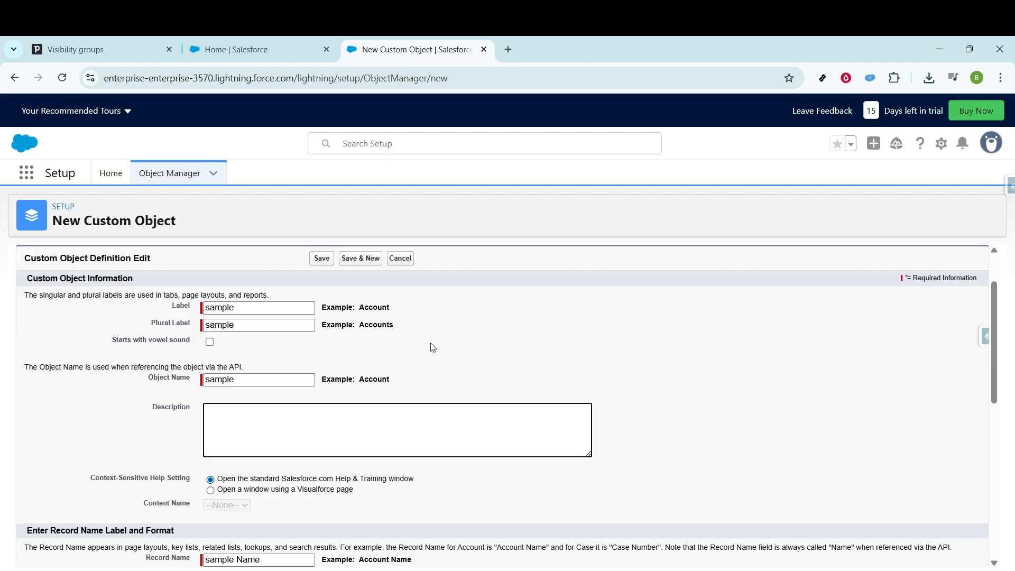
{"action": "scroll", "coordinate": [430, 347], "scroll_direction": "down", "scroll_amount": 2}
{"action": "scroll", "coordinate": [432, 346], "scroll_direction": "up", "scroll_amount": 2}
{"action": "left_click", "coordinate": [248, 377]}
{"action": "left_click", "coordinate": [520, 347]}
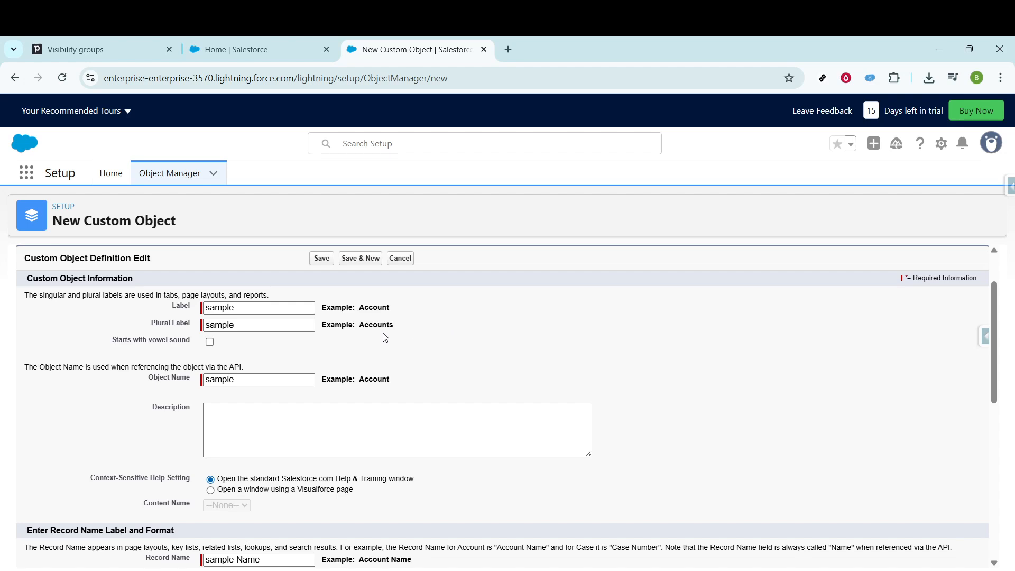
{"action": "scroll", "coordinate": [375, 346], "scroll_direction": "down", "scroll_amount": 1}
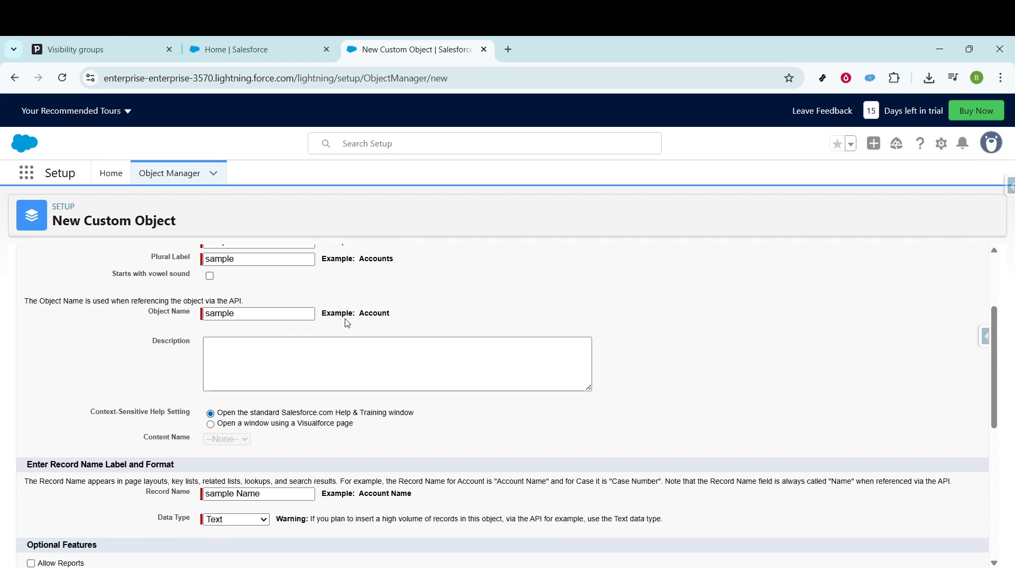
{"action": "scroll", "coordinate": [276, 275], "scroll_direction": "up", "scroll_amount": 2}
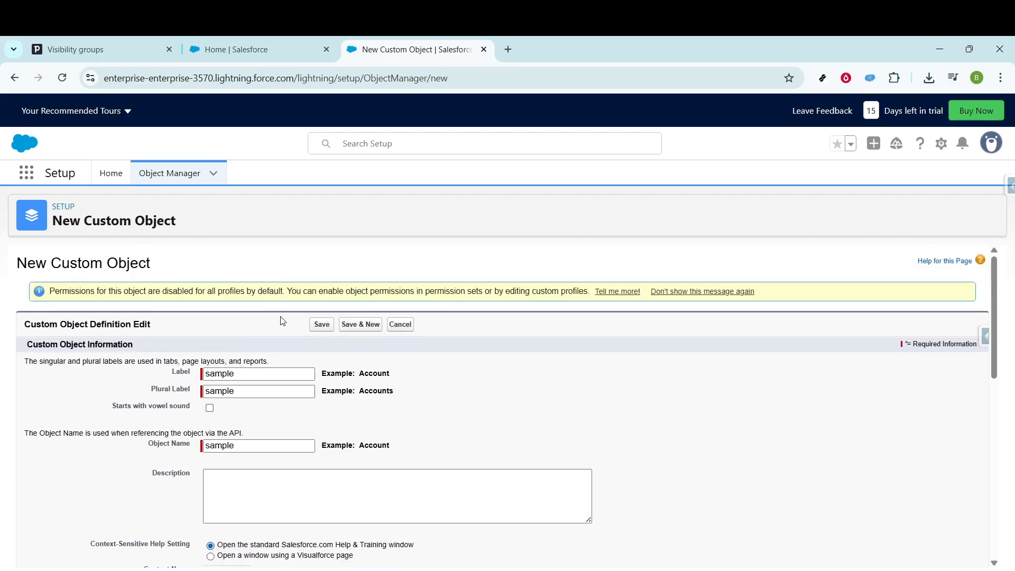
{"action": "left_click", "coordinate": [316, 327]}
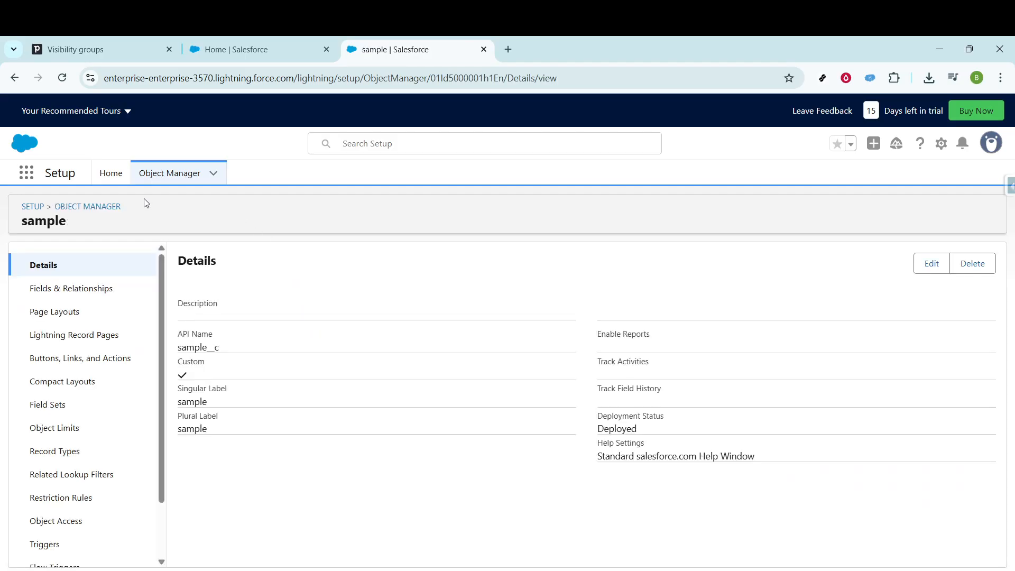
Step: Return to the Object Manager and open the Account object's fields and relationships
{"action": "left_click", "coordinate": [117, 179]}
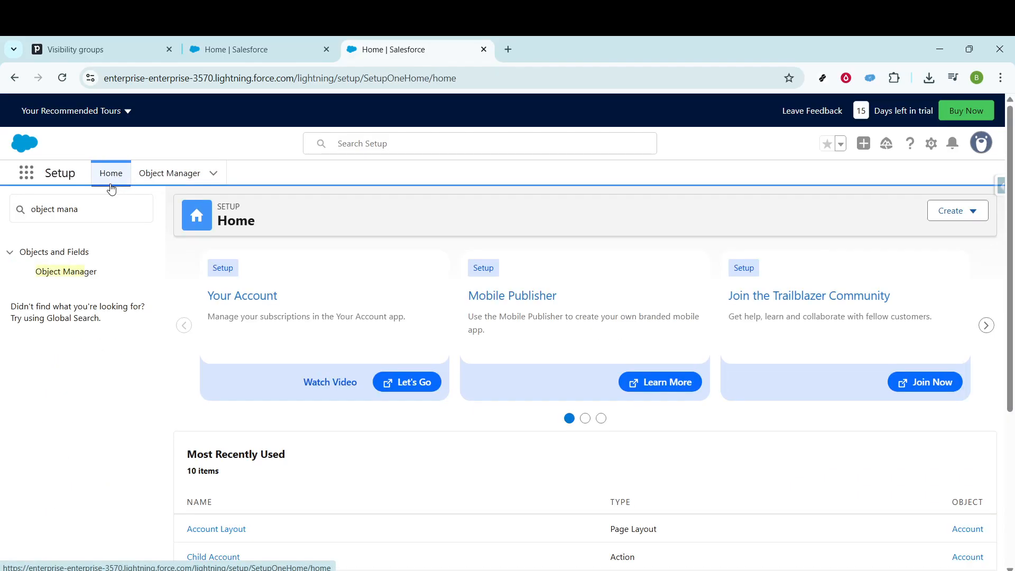
{"action": "left_click", "coordinate": [87, 276]}
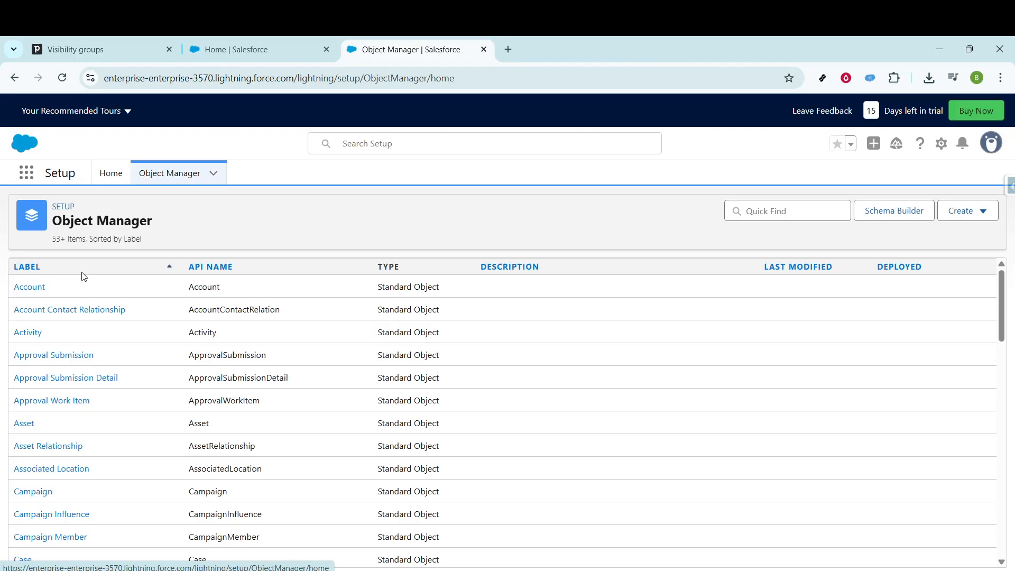
{"action": "left_click", "coordinate": [37, 288]}
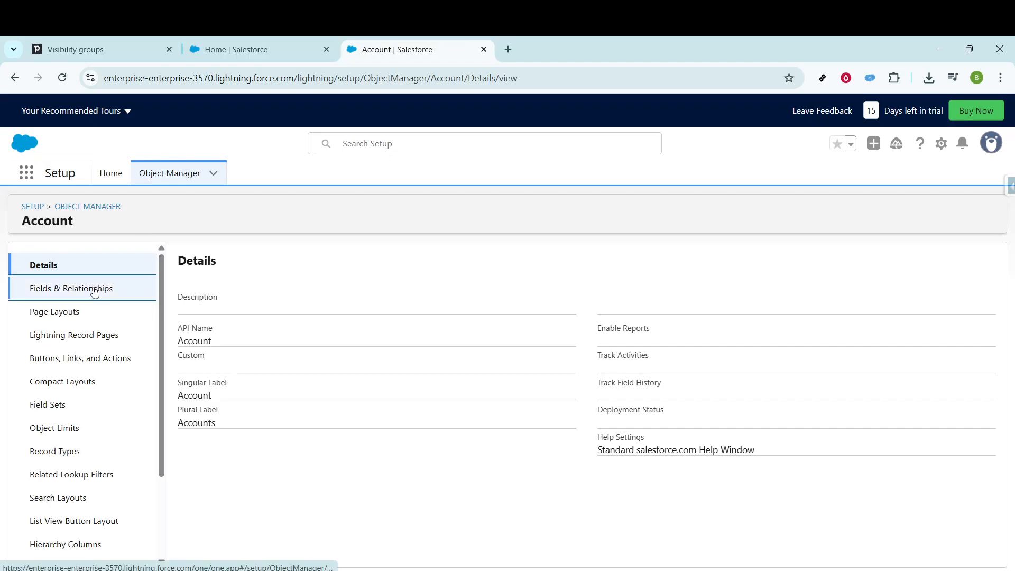
{"action": "left_click", "coordinate": [94, 292]}
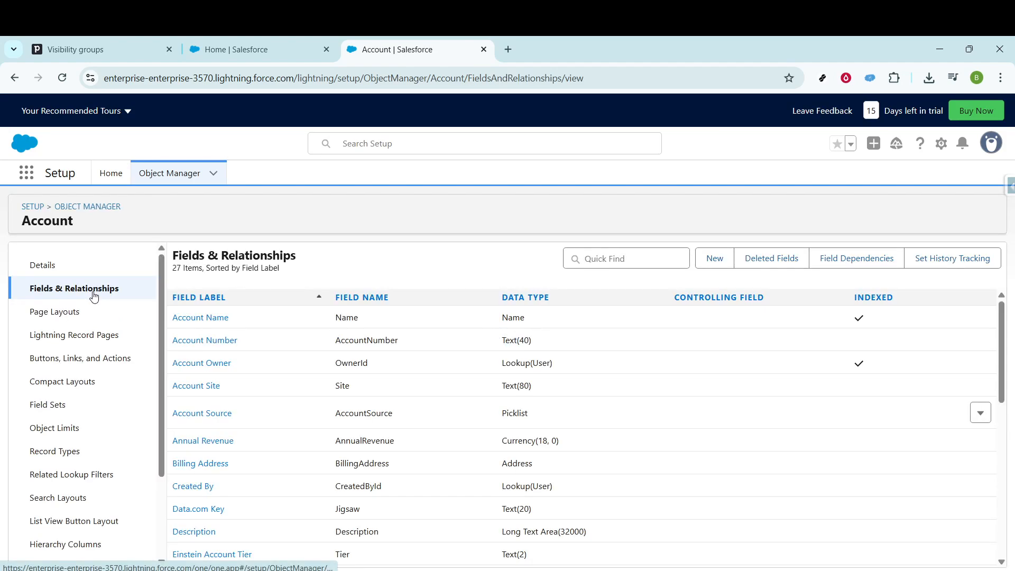
Step: Start a new custom field on the Account object, choose the Text data type, and continue to its details
{"action": "left_click", "coordinate": [715, 259]}
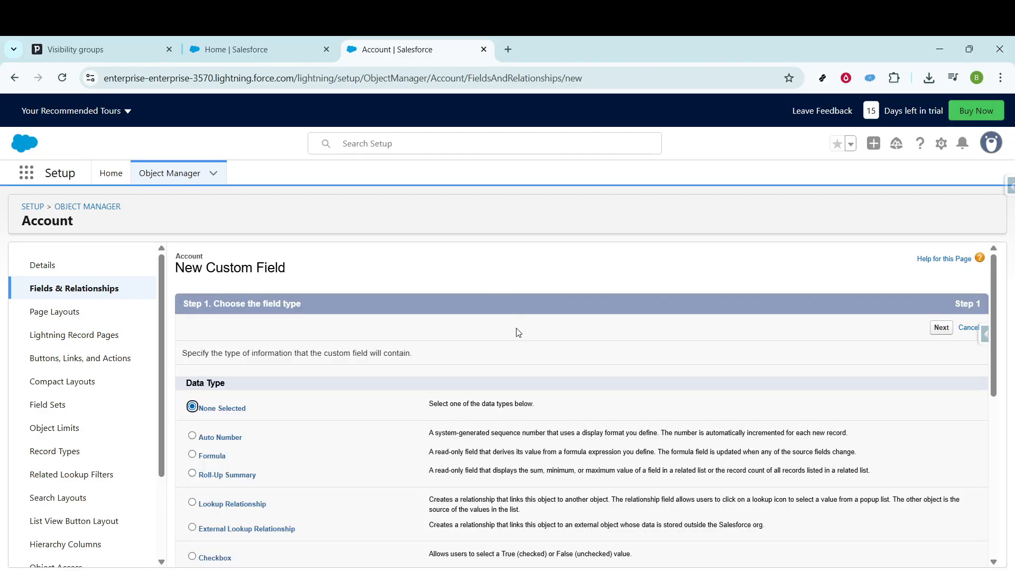
{"action": "scroll", "coordinate": [517, 333], "scroll_direction": "down", "scroll_amount": 1}
{"action": "scroll", "coordinate": [256, 451], "scroll_direction": "down", "scroll_amount": 2}
{"action": "scroll", "coordinate": [256, 451], "scroll_direction": "down", "scroll_amount": 1}
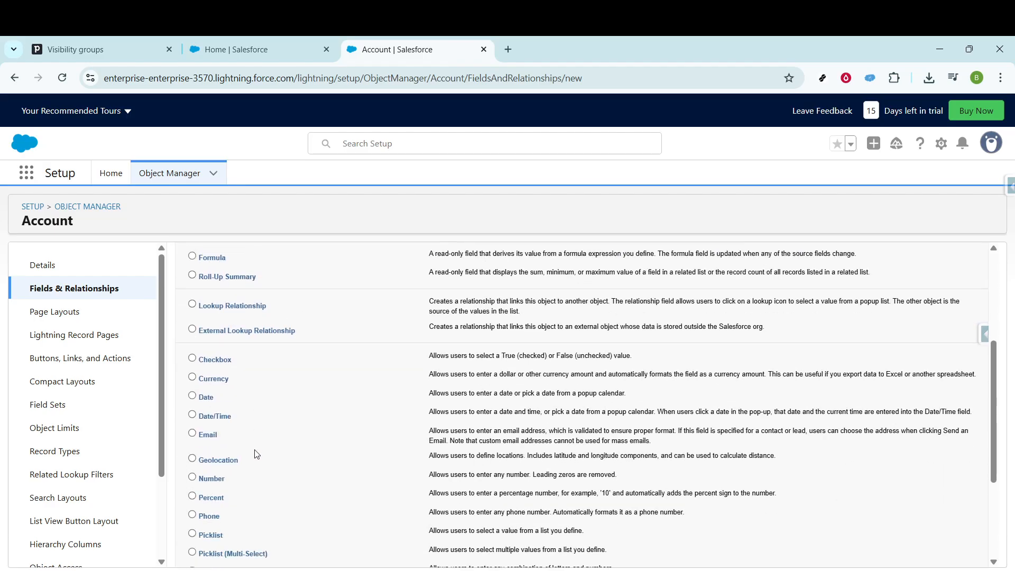
{"action": "scroll", "coordinate": [241, 465], "scroll_direction": "down", "scroll_amount": 4}
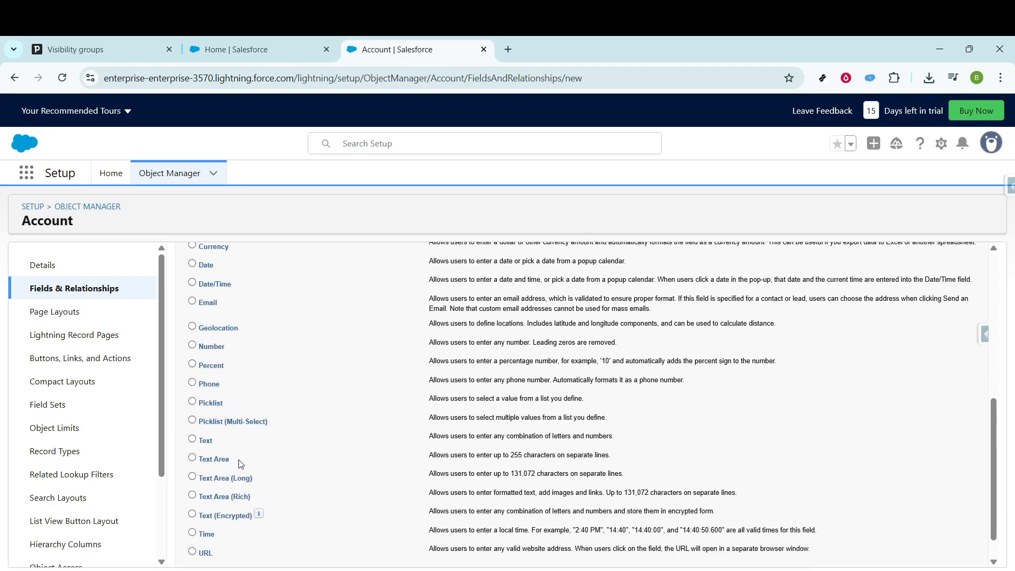
{"action": "left_click", "coordinate": [193, 440]}
{"action": "scroll", "coordinate": [951, 318], "scroll_direction": "up", "scroll_amount": 6}
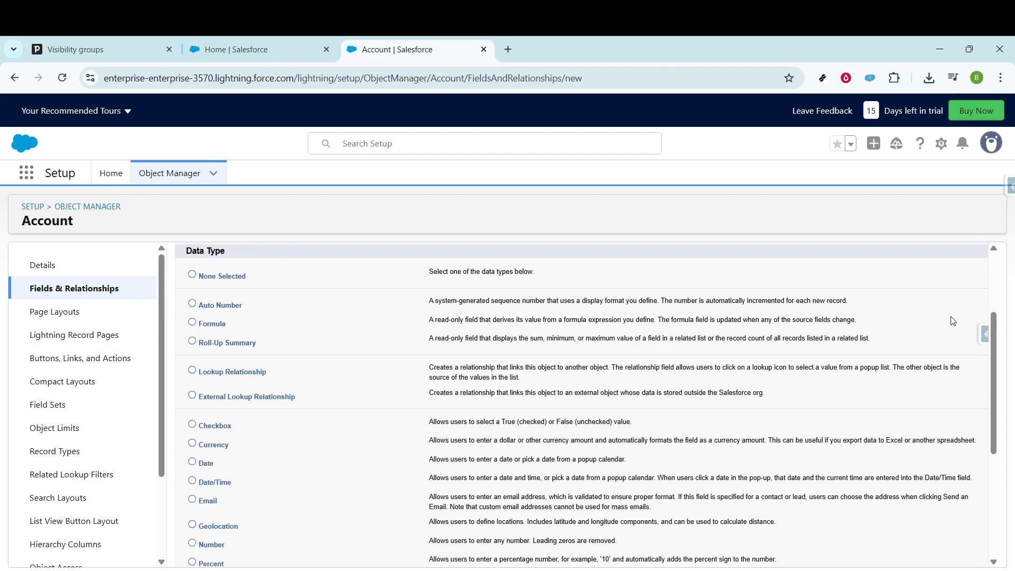
{"action": "left_click", "coordinate": [941, 328]}
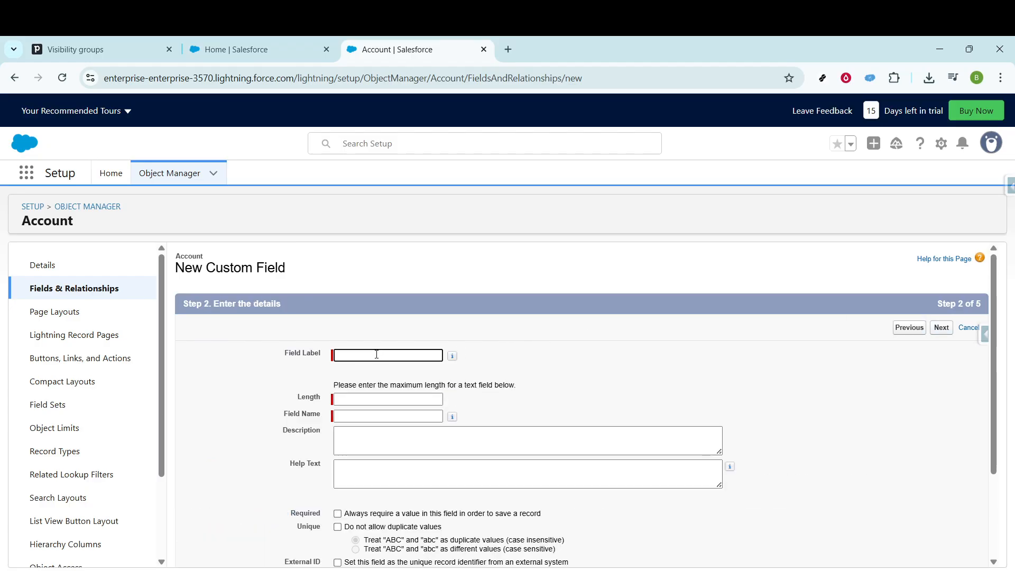
Step: Label the new text field "sample", set its maximum length to 30, and submit the details
{"action": "type", "text": "sample"}
{"action": "left_click", "coordinate": [566, 378]}
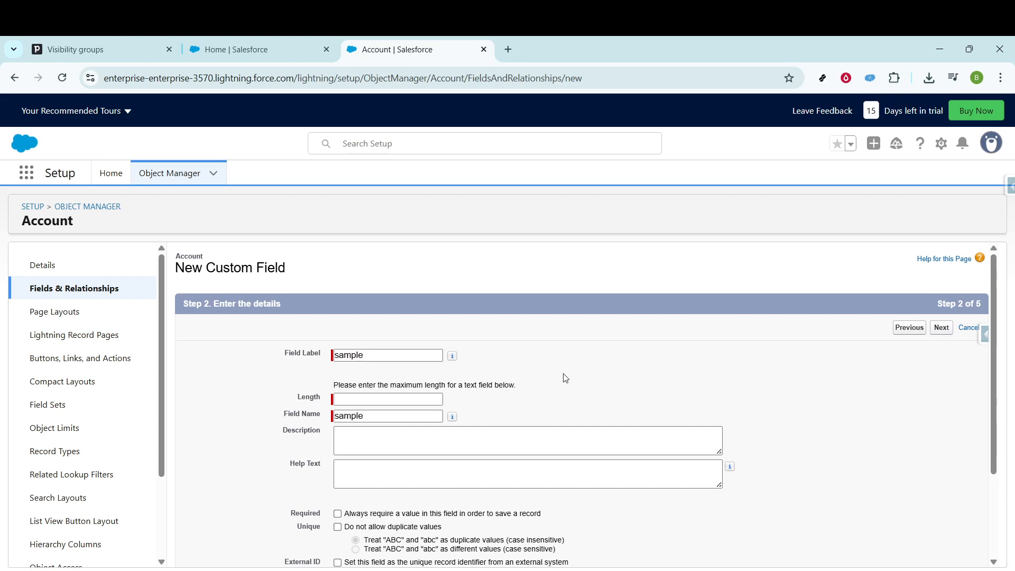
{"action": "scroll", "coordinate": [514, 378], "scroll_direction": "down", "scroll_amount": 1}
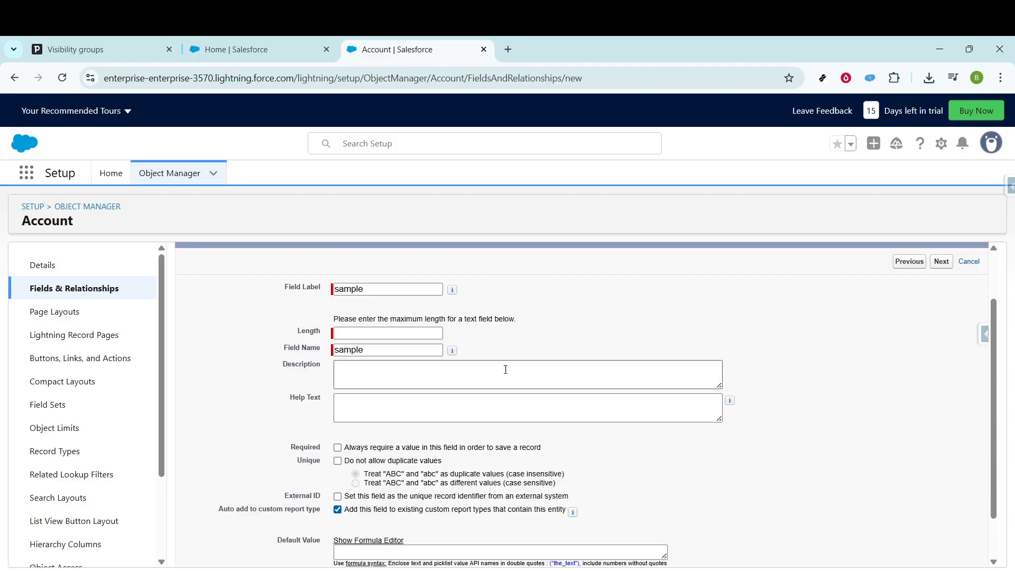
{"action": "left_click", "coordinate": [400, 334]}
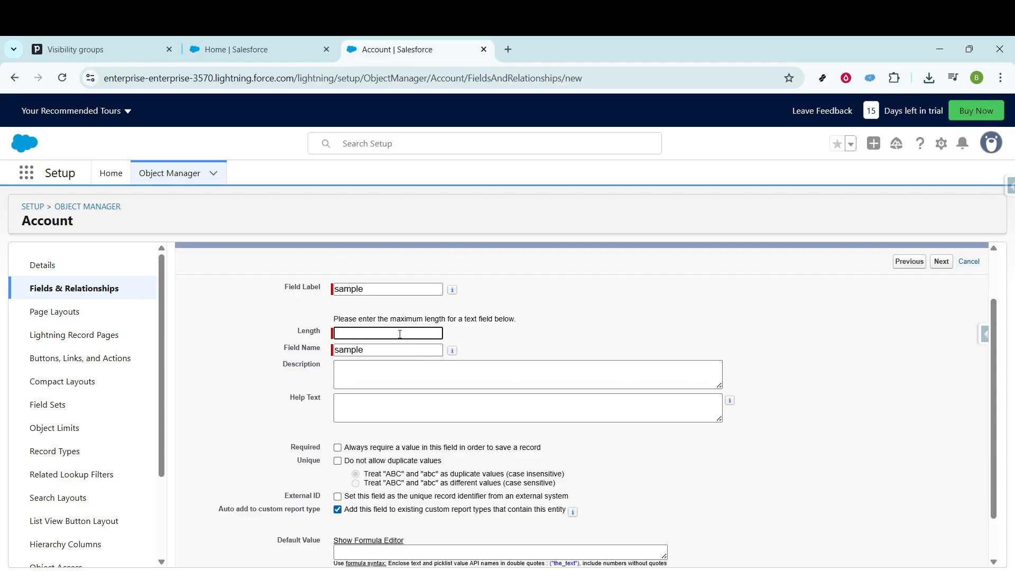
{"action": "type", "text": "30"}
{"action": "left_click", "coordinate": [942, 262]}
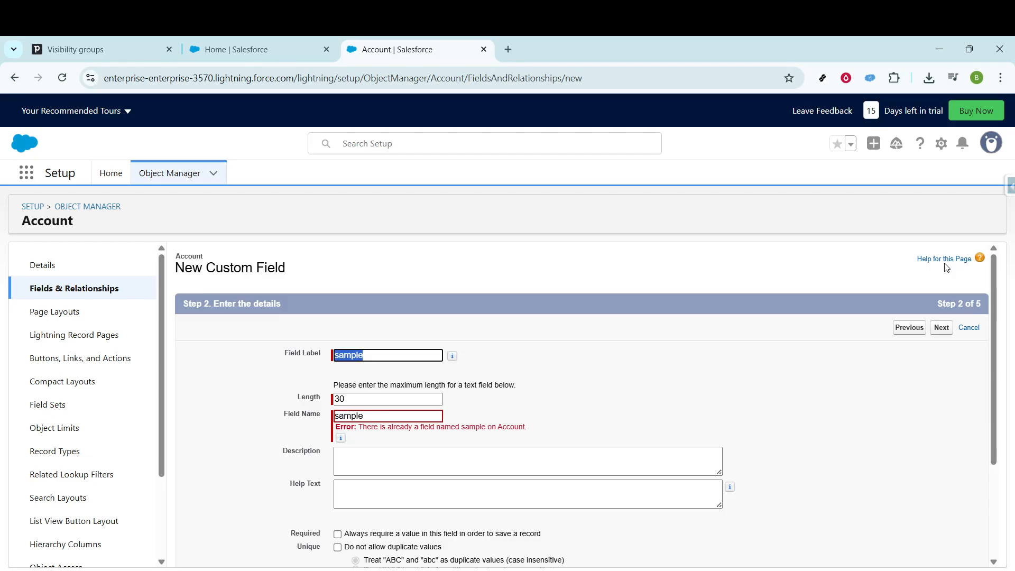
Step: Check the new field's details, return to its field label, and resubmit the form
{"action": "scroll", "coordinate": [762, 327], "scroll_direction": "down", "scroll_amount": 3}
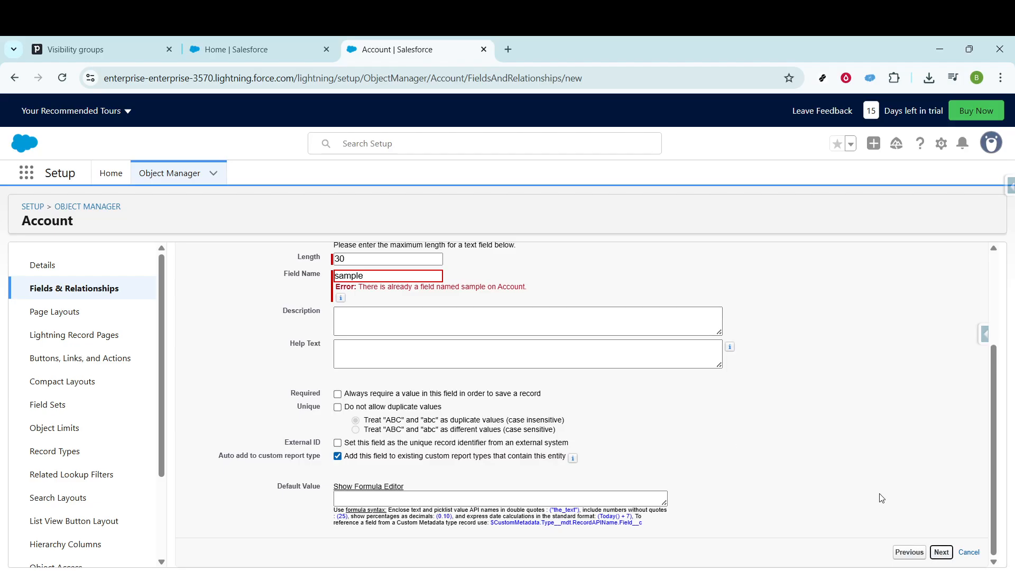
{"action": "scroll", "coordinate": [811, 480], "scroll_direction": "up", "scroll_amount": 3}
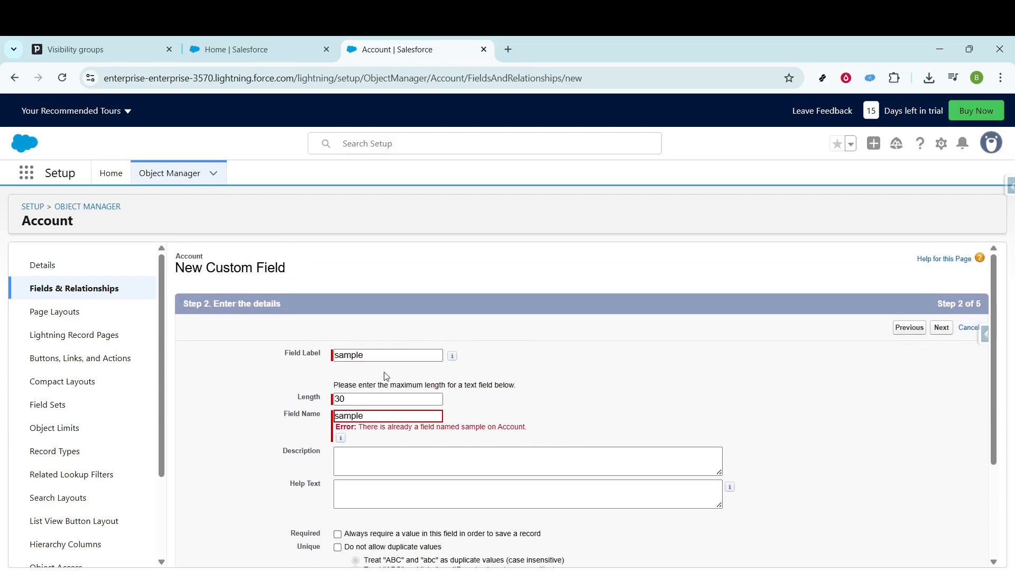
{"action": "left_click", "coordinate": [385, 354]}
{"action": "left_click", "coordinate": [942, 328]}
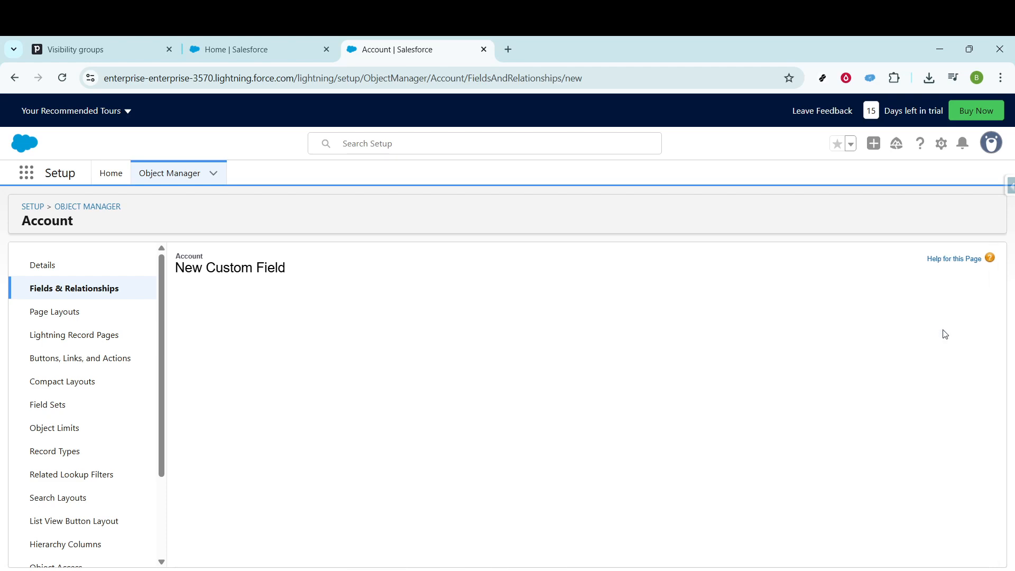